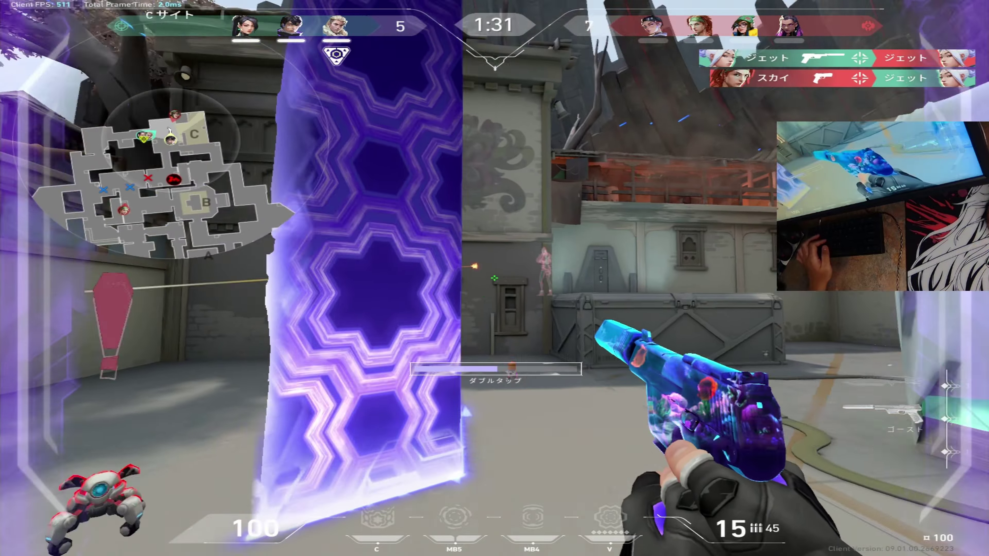
click(495, 278)
click(495, 278)
click(495, 279)
click(494, 278)
click(494, 278)
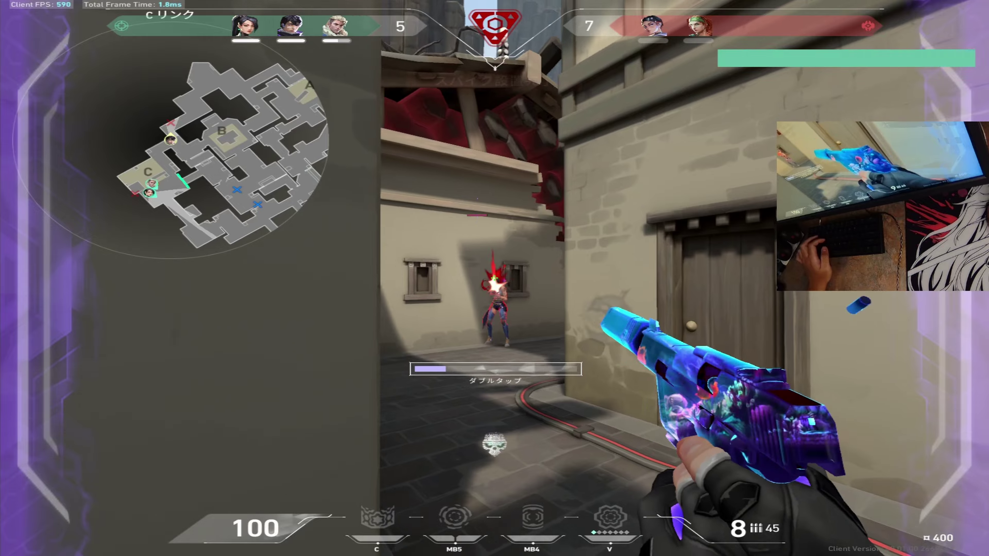
click(494, 278)
click(495, 278)
click(494, 278)
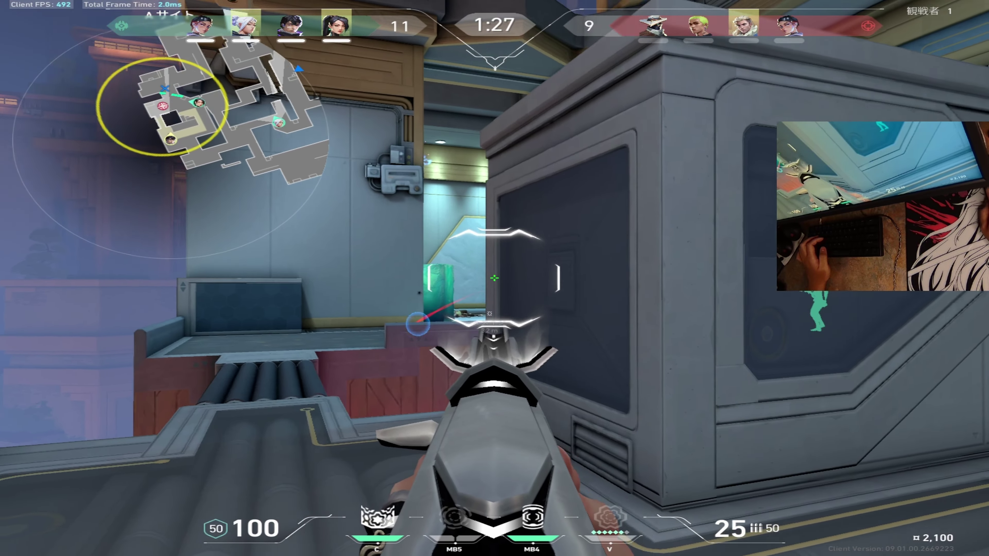
key(a)
key(a)
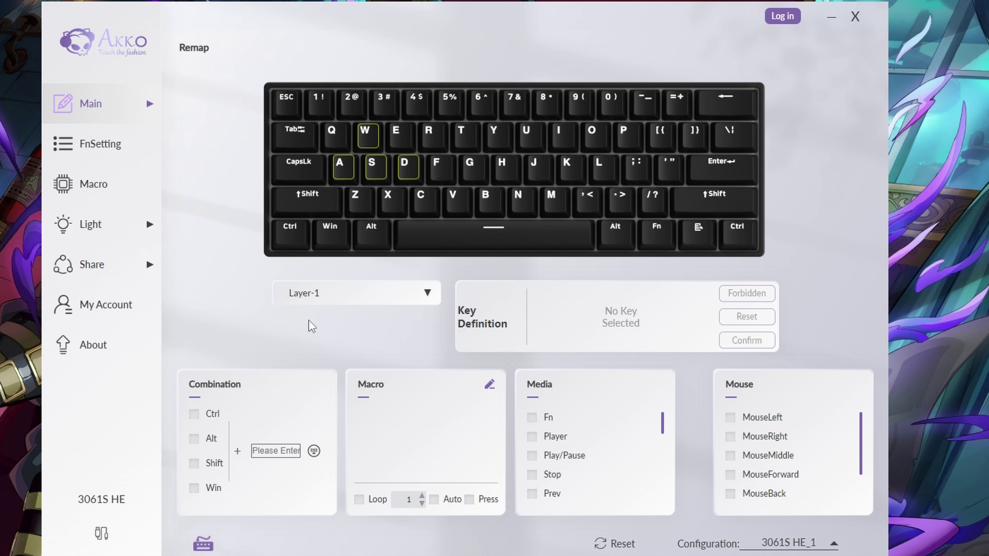
- Open the custom actuation settings and apply a 0.1 mm press point to the W key
mouse_move(160, 111)
mouse_move(233, 145)
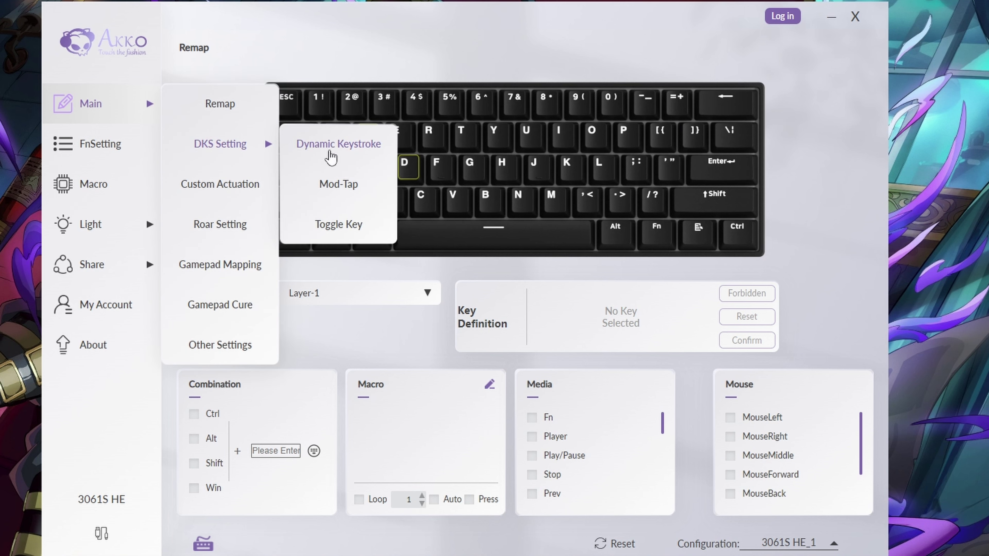
click(233, 187)
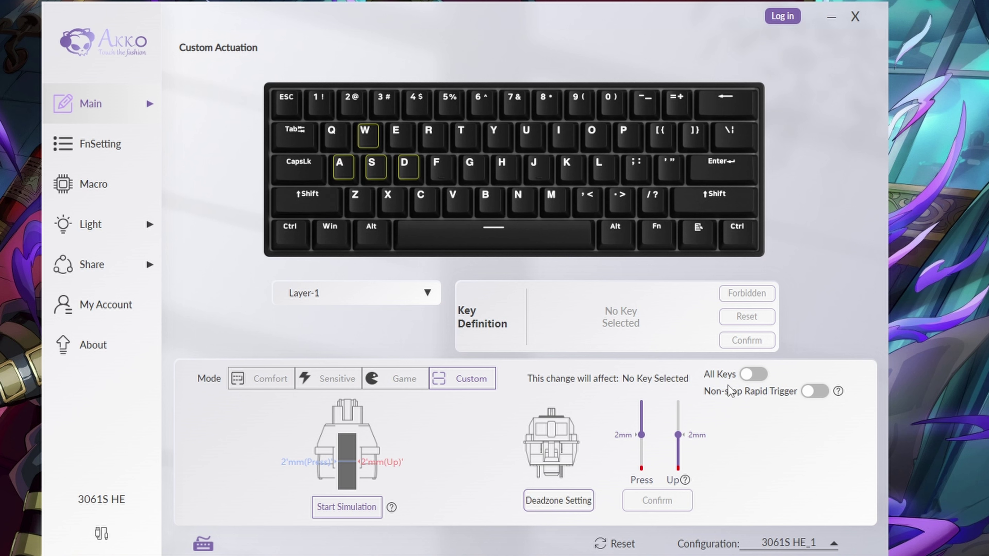
click(374, 150)
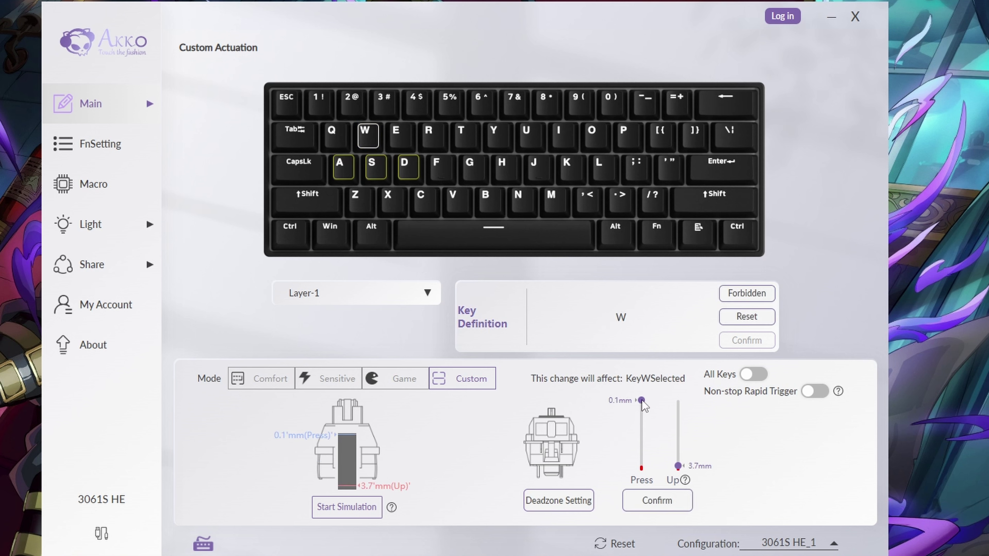
mouse_move(641, 402)
mouse_down()
mouse_move(641, 456)
mouse_move(642, 400)
mouse_up()
click(678, 506)
click(372, 154)
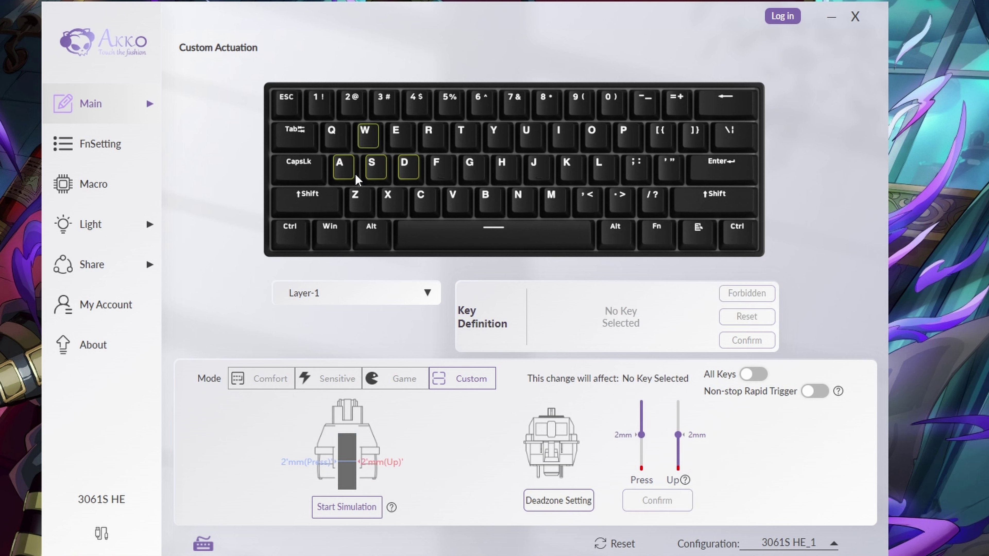
- Select the A, S and D keys together and apply a 0.1 mm press point to them
click(343, 168)
click(375, 168)
click(407, 169)
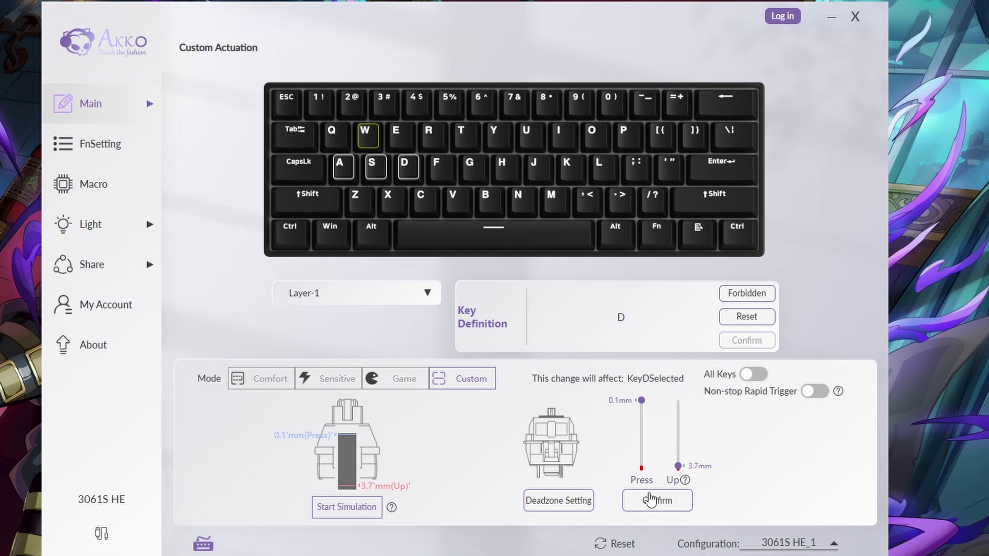
click(655, 502)
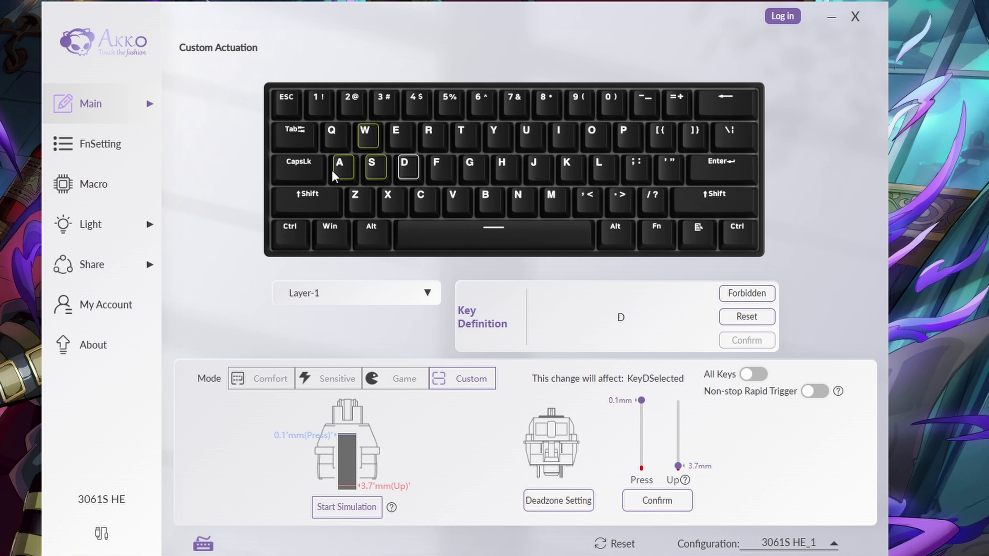
- Inspect the press and release actuation settings of the A, S and D keys
click(345, 171)
click(374, 171)
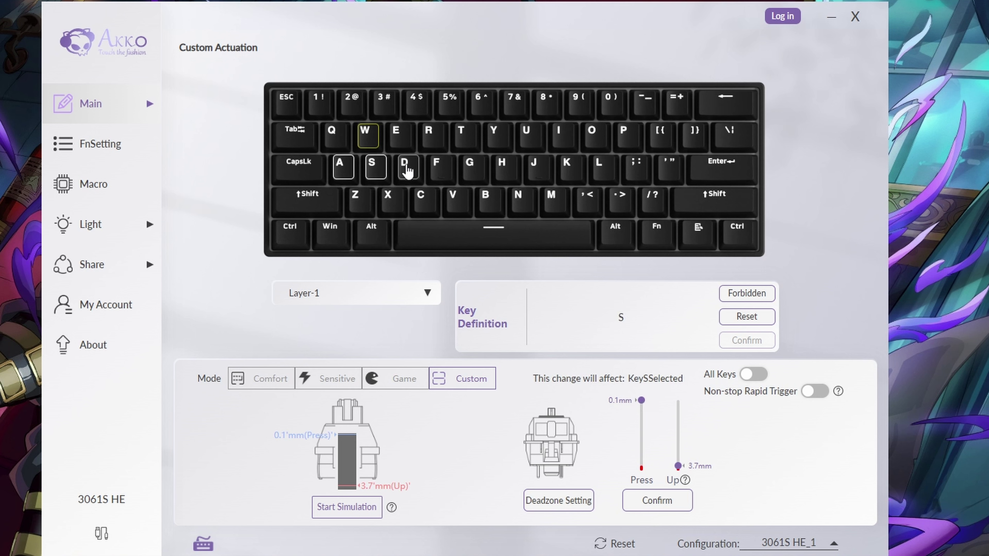
click(349, 173)
click(349, 174)
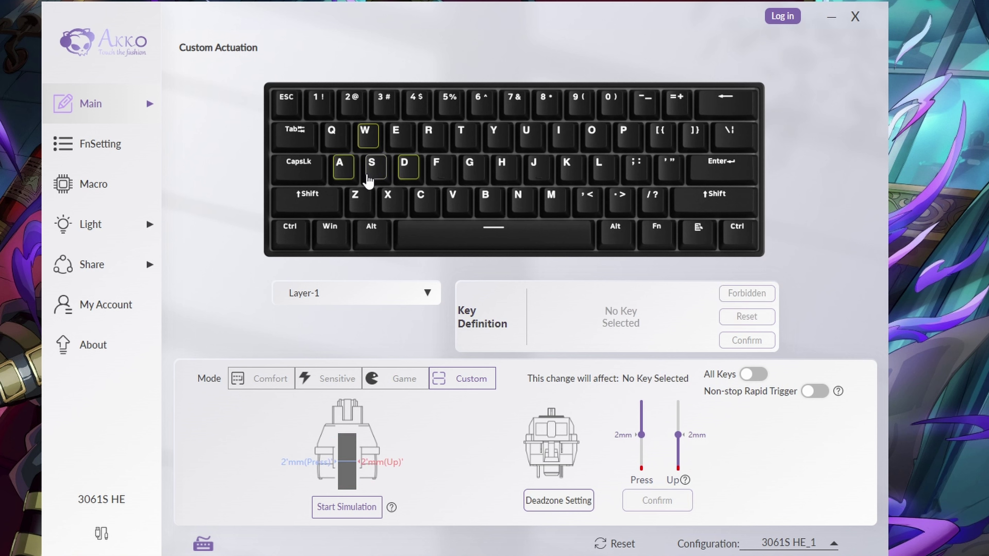
click(372, 180)
click(351, 173)
click(409, 179)
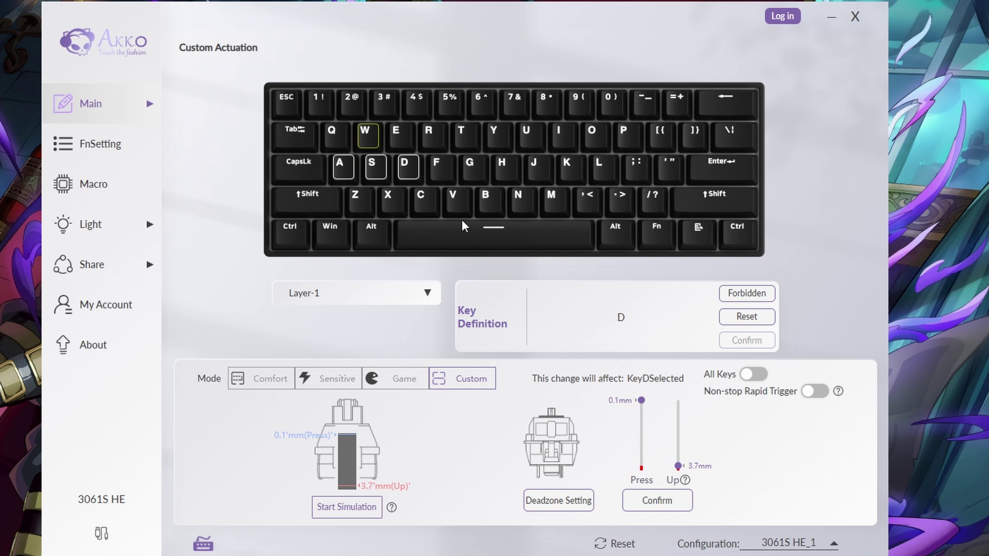
- Compare the V key's actuation settings with those of the A, S and D keys and clear the key selection
click(454, 202)
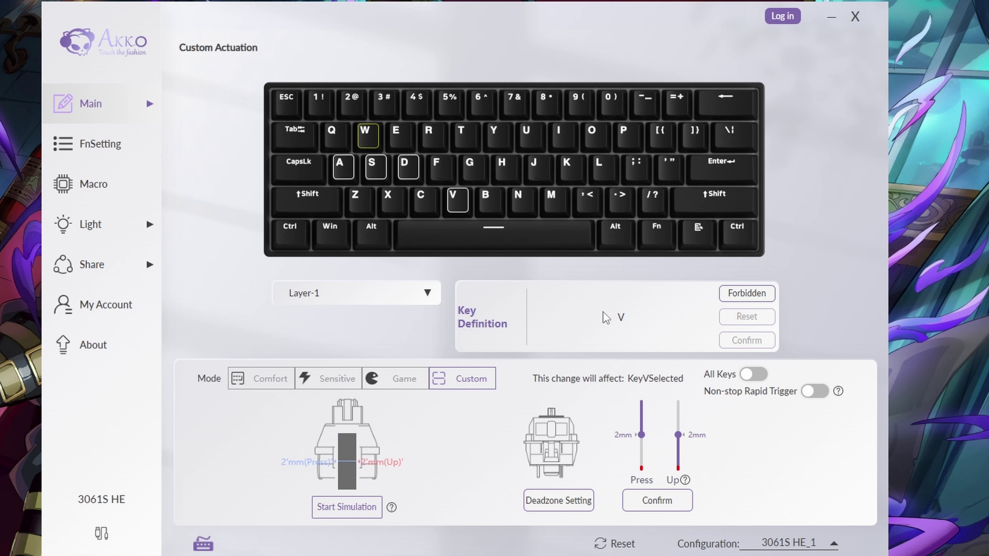
click(404, 175)
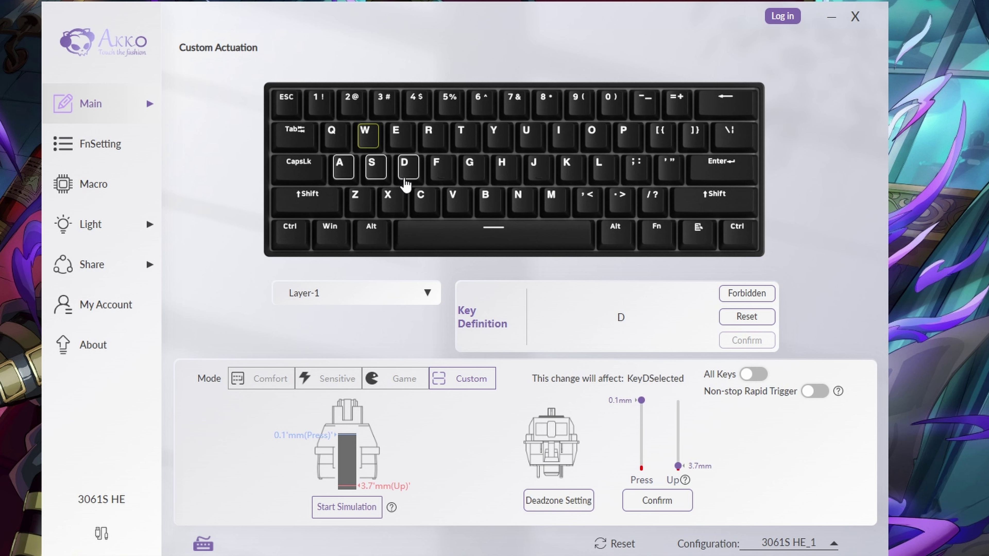
click(401, 177)
click(379, 168)
click(343, 163)
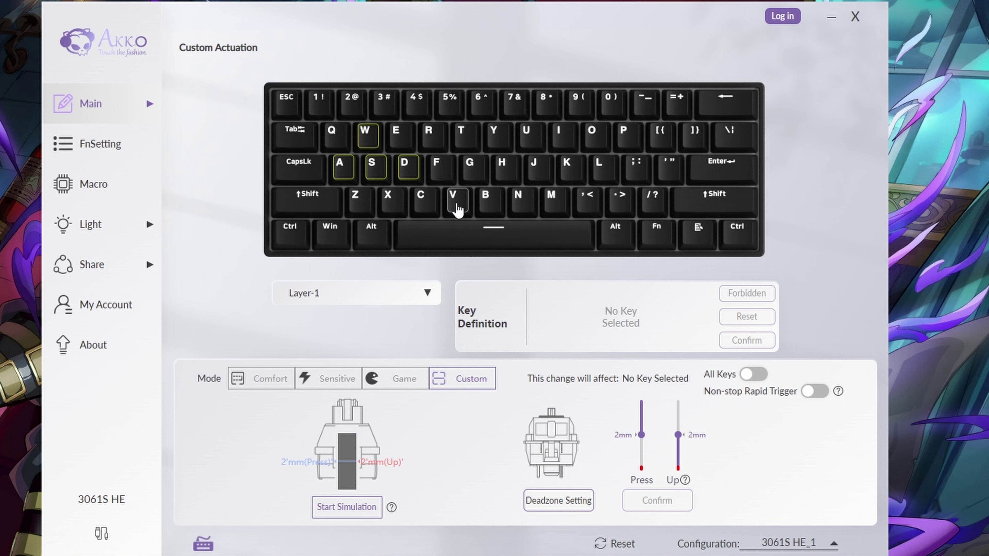
click(455, 203)
click(454, 201)
click(343, 166)
click(373, 171)
click(405, 171)
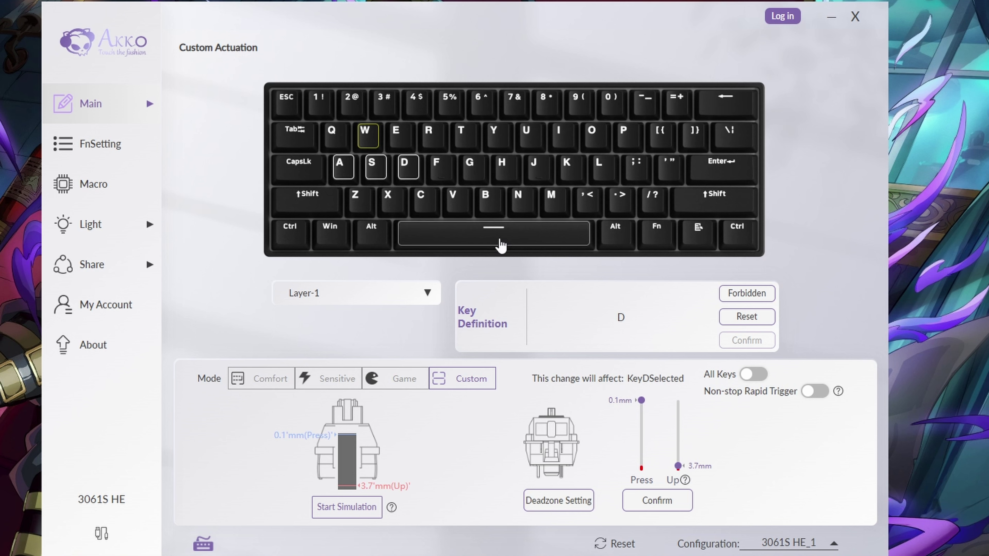
click(462, 205)
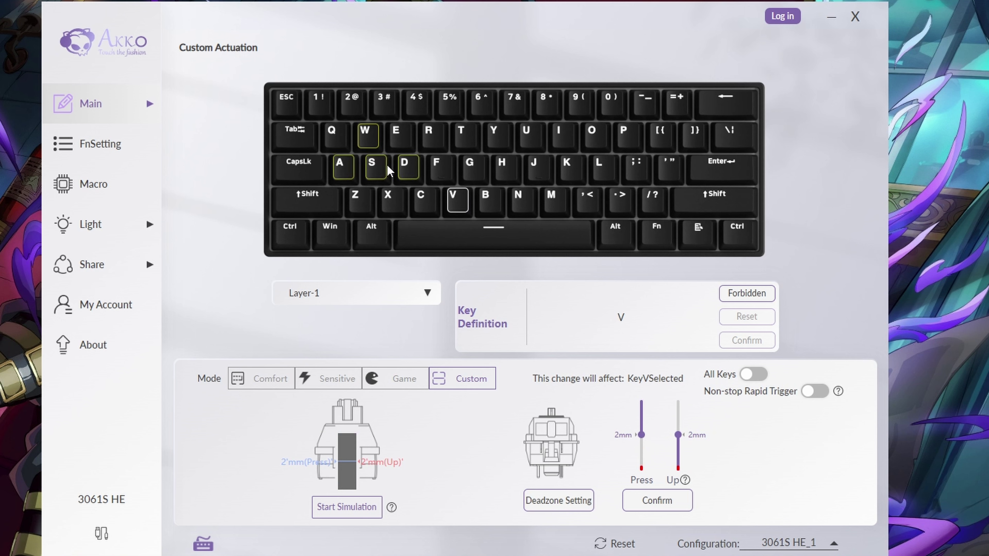
click(474, 270)
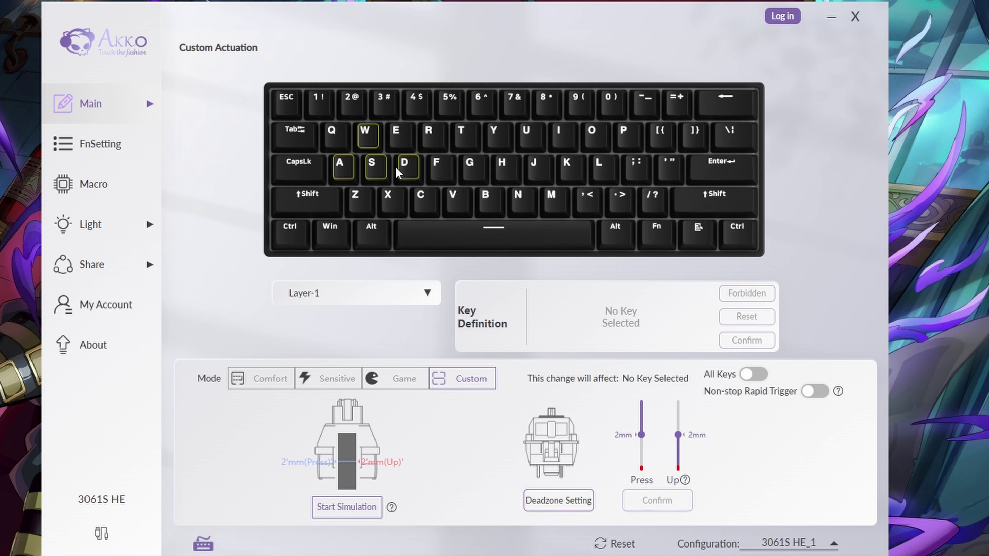
click(400, 177)
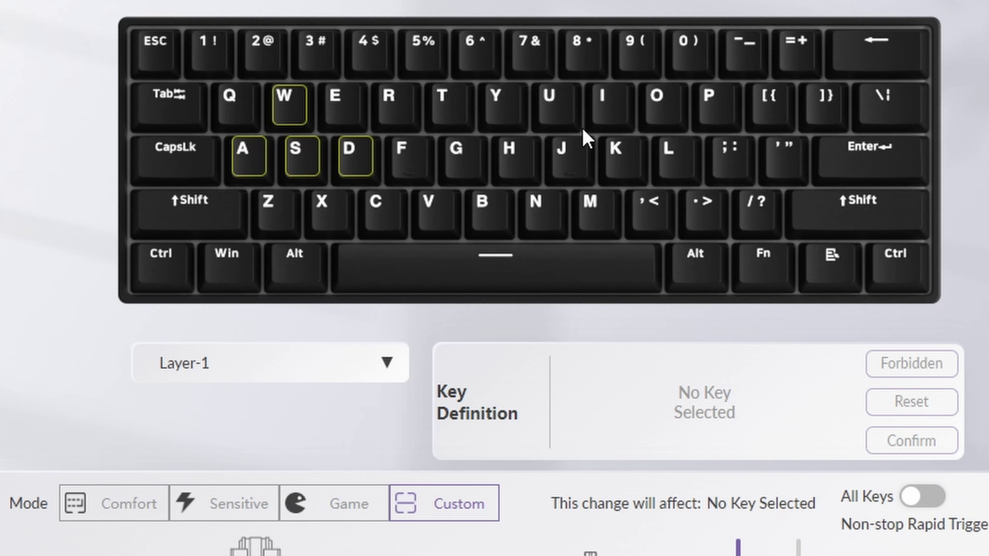
- Check the W, A, S and D keys and open the Roar mode settings
click(291, 117)
click(257, 162)
click(303, 164)
click(358, 167)
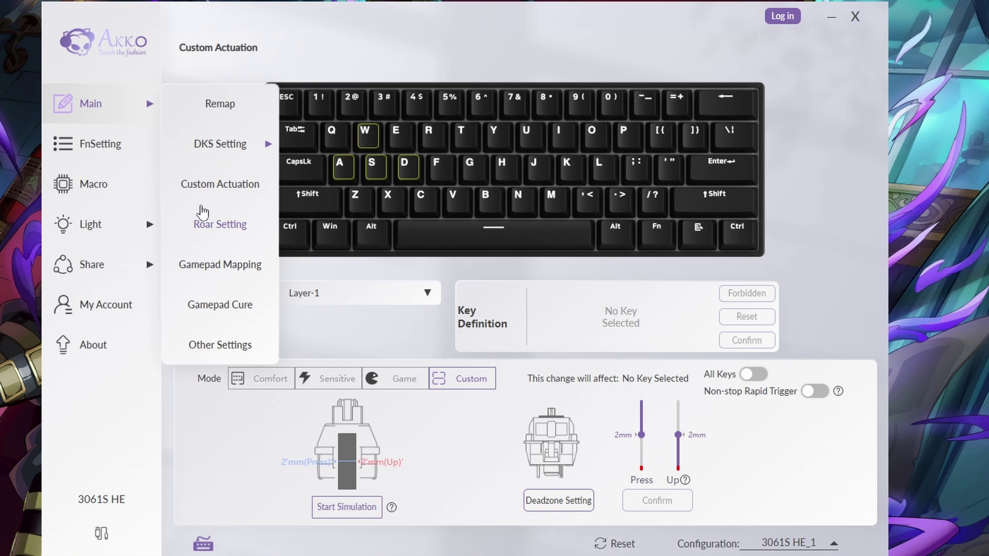
click(219, 223)
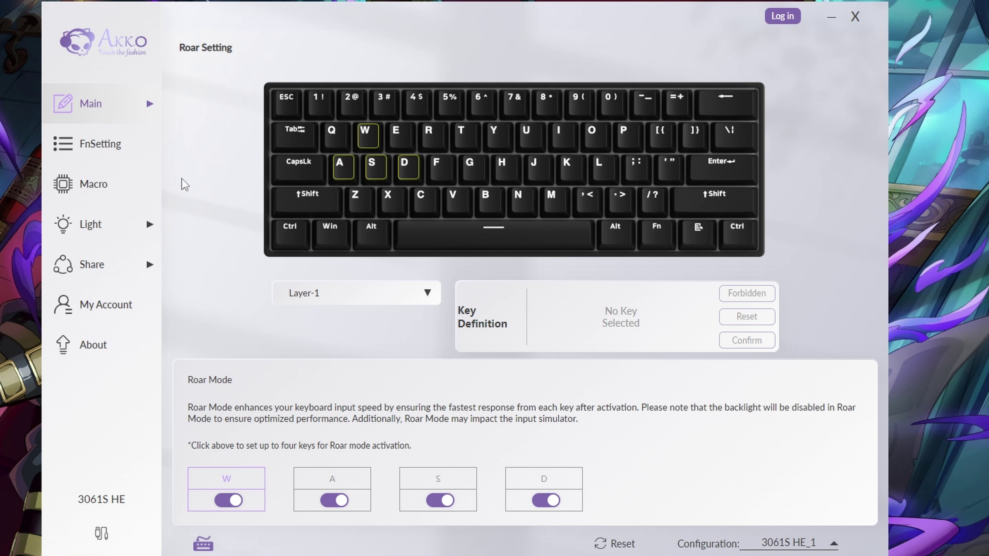
- Look through the Fn layer, macro, light, share and account sections of the keyboard software
click(100, 143)
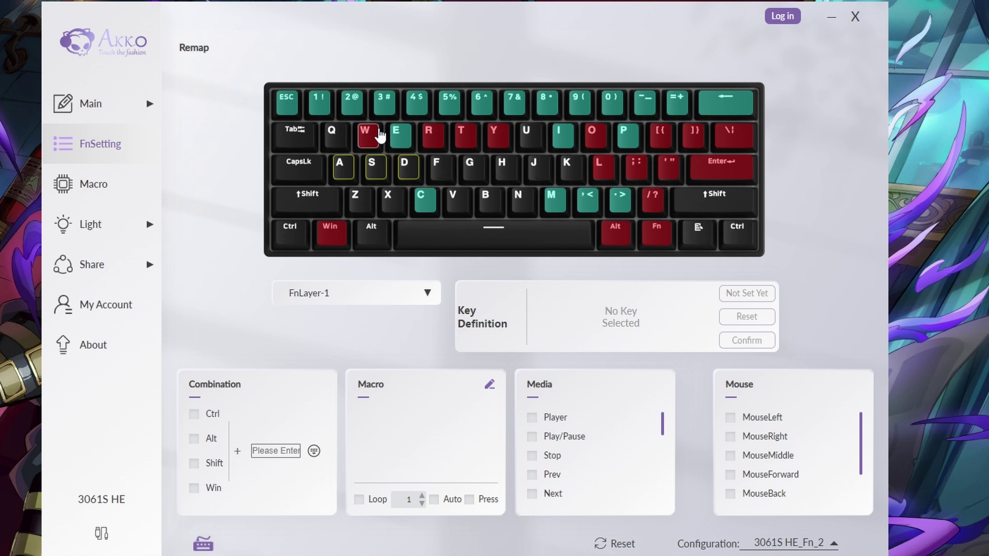
click(83, 178)
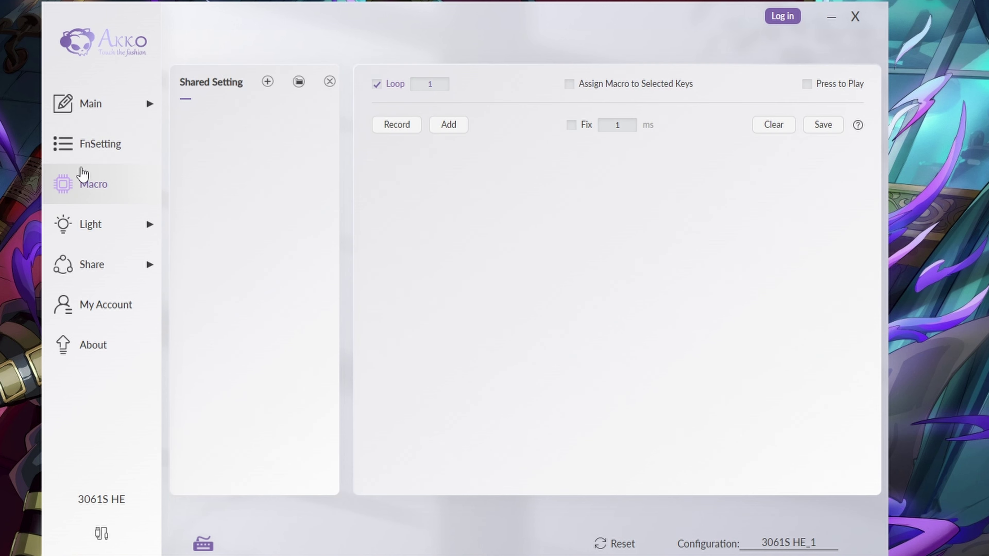
mouse_move(88, 221)
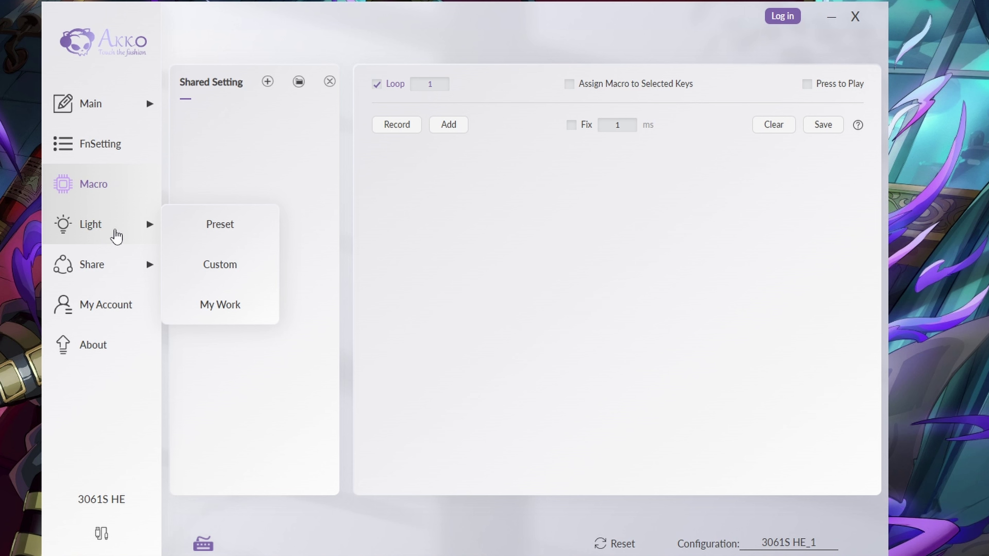
mouse_move(105, 269)
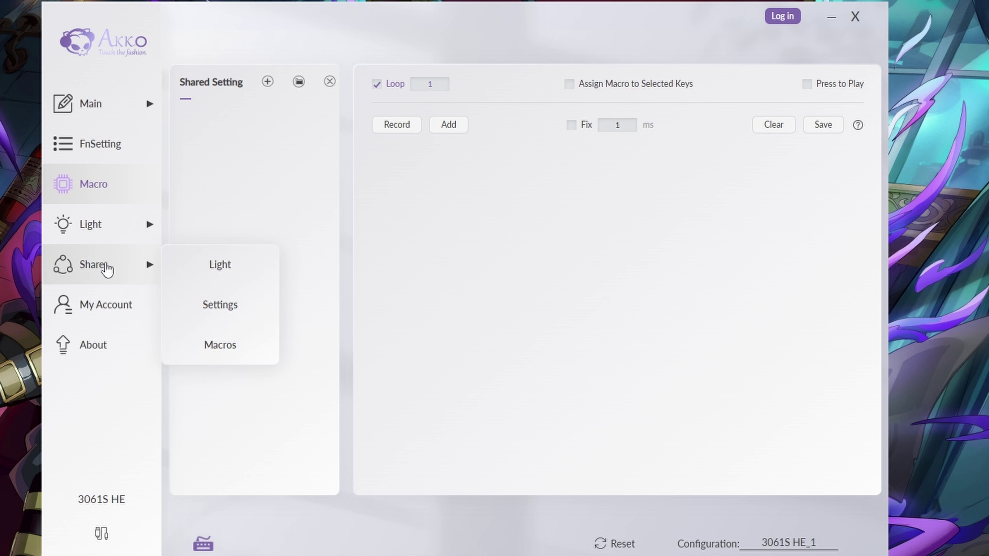
click(91, 306)
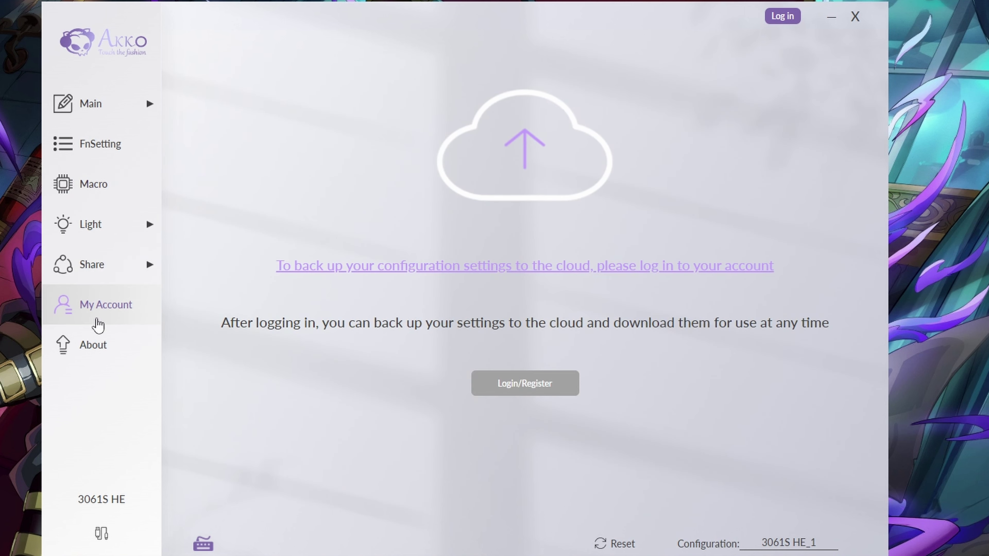
- Check for an app update among the software's version details and decline the driver upgrade
click(107, 346)
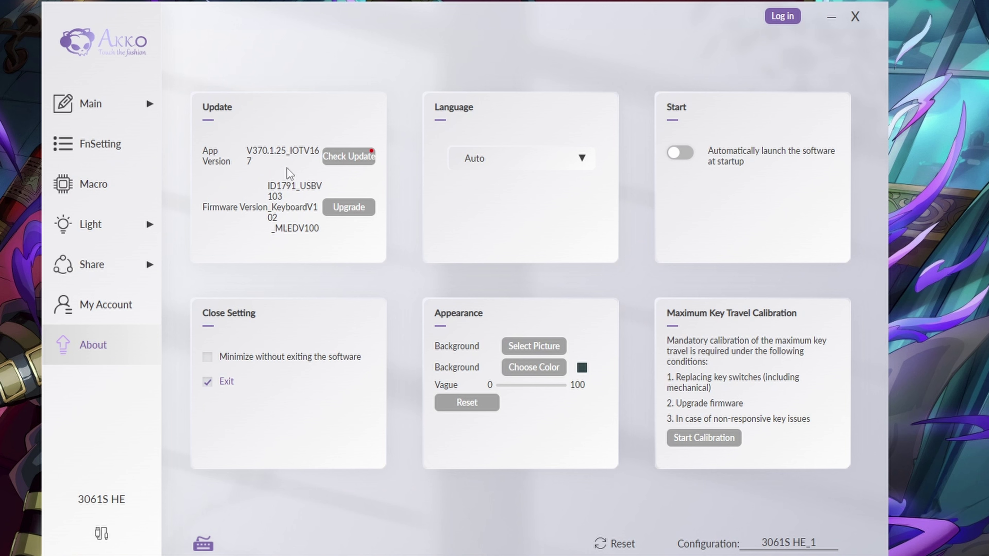
click(360, 163)
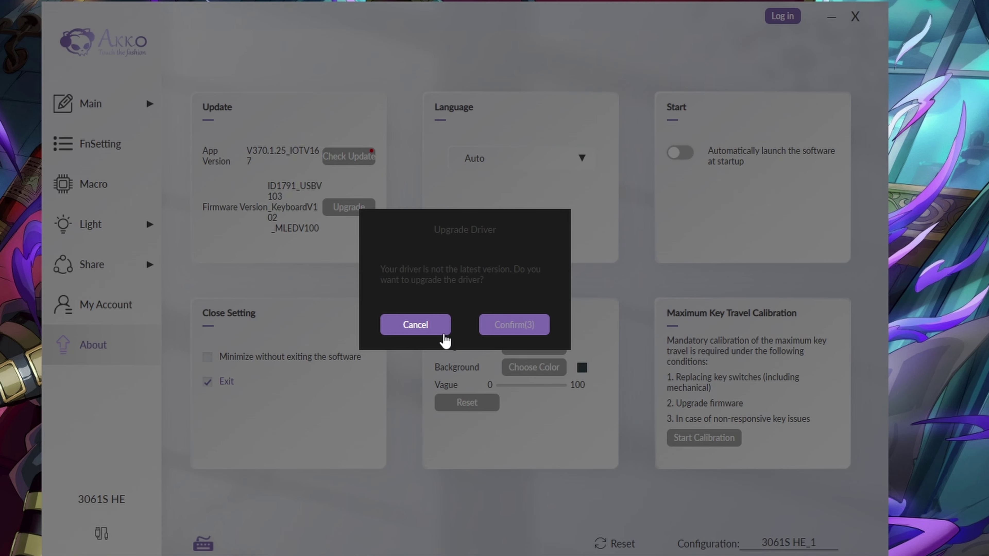
click(442, 330)
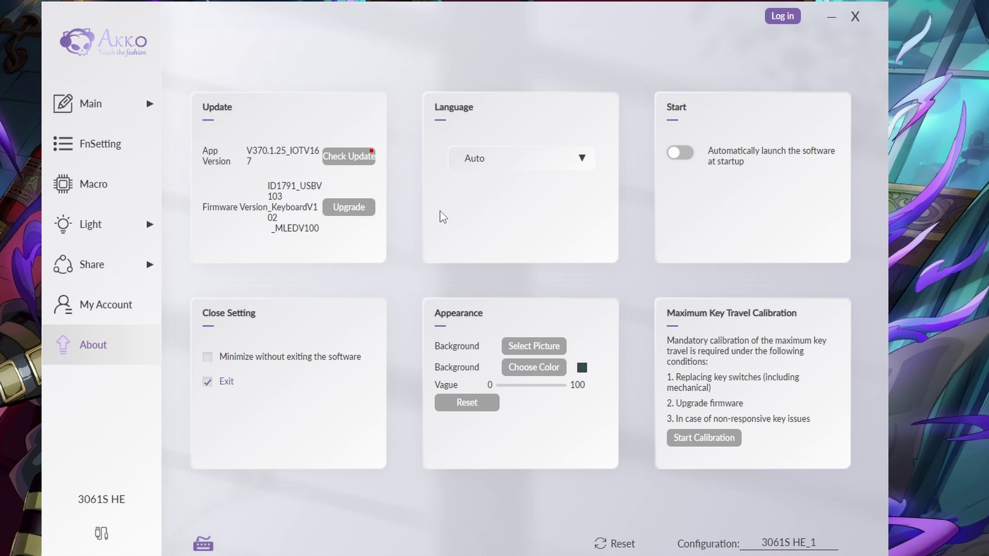
mouse_move(125, 100)
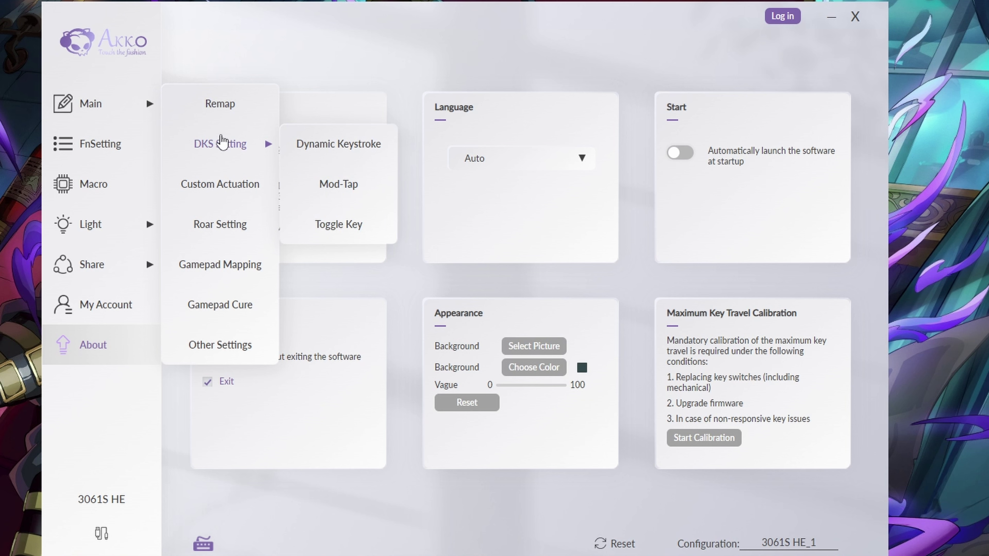
mouse_move(201, 150)
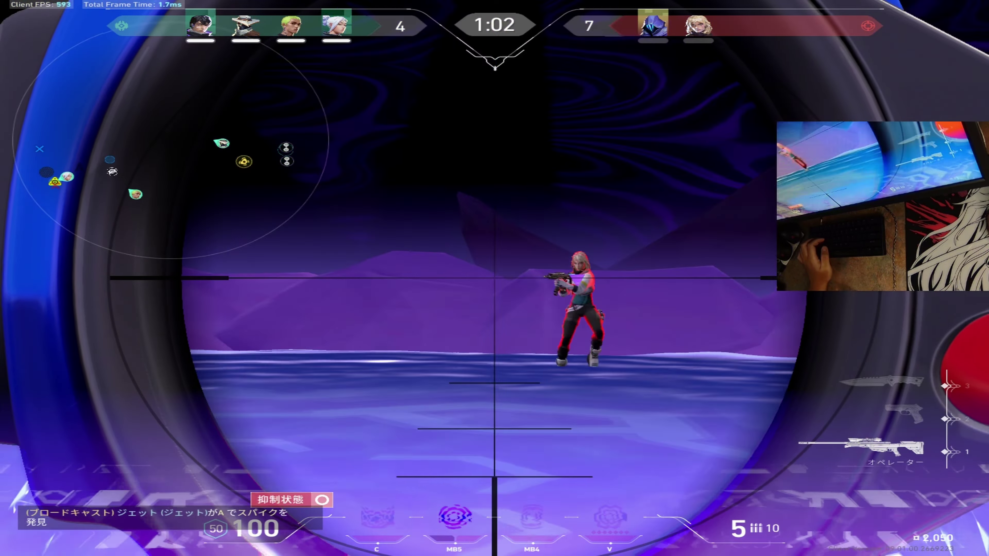
click(495, 277)
key(3)
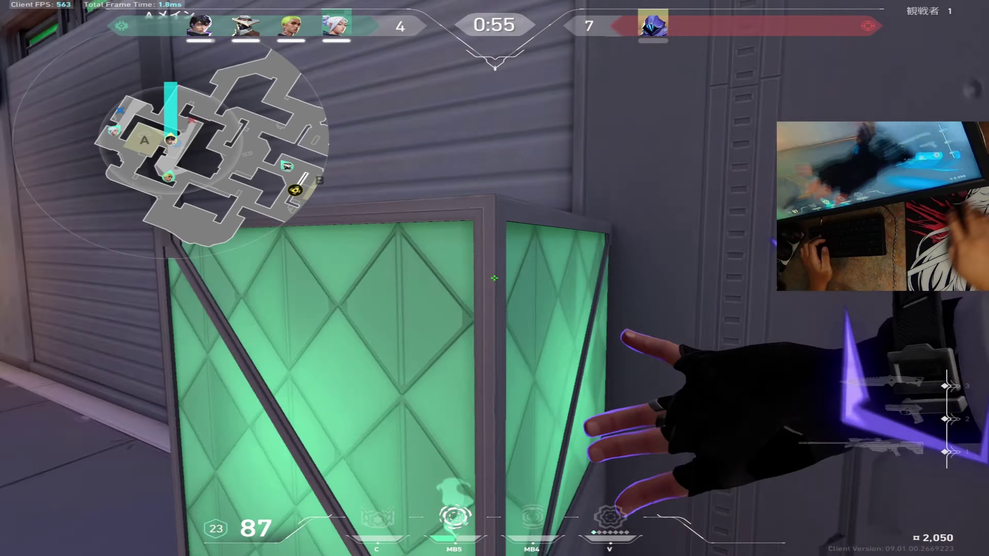
click(495, 278)
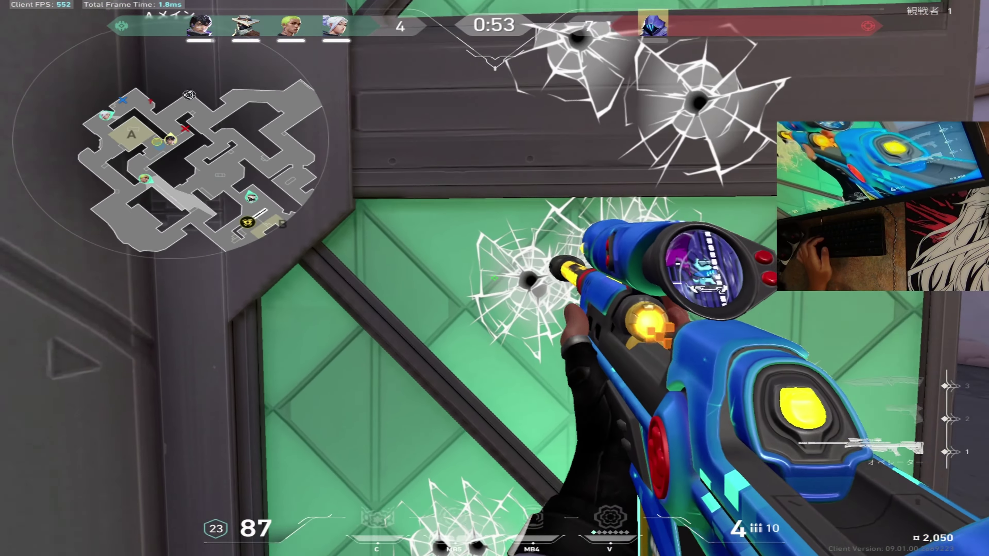